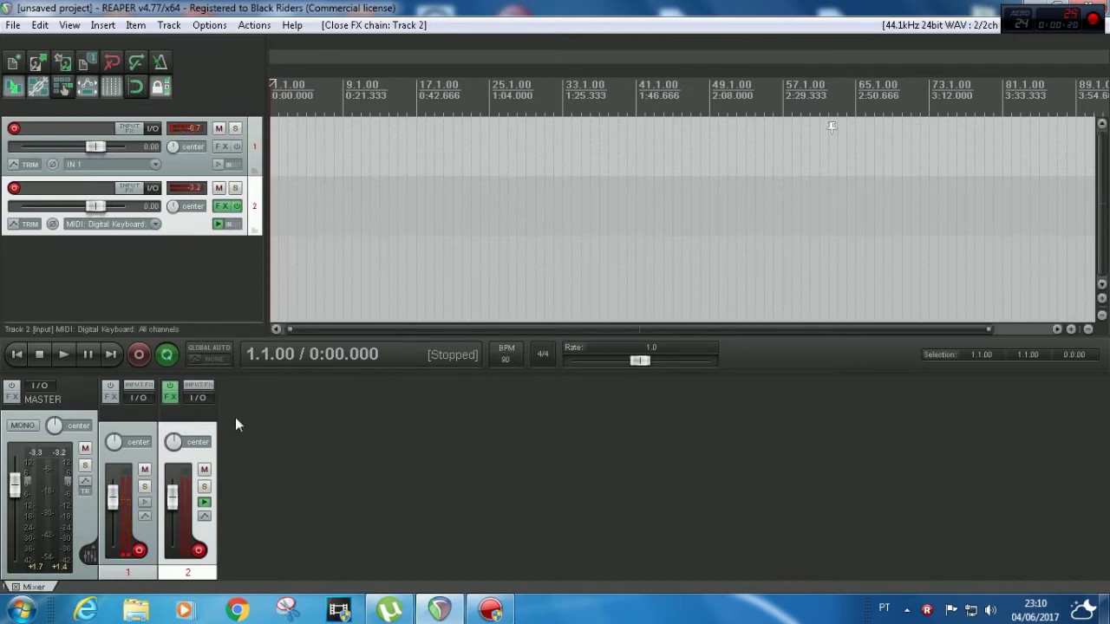
Build multichannel output routing for Addictive Drums 2 on track 2, accepting the new tracks from Master to Bus
click(171, 398)
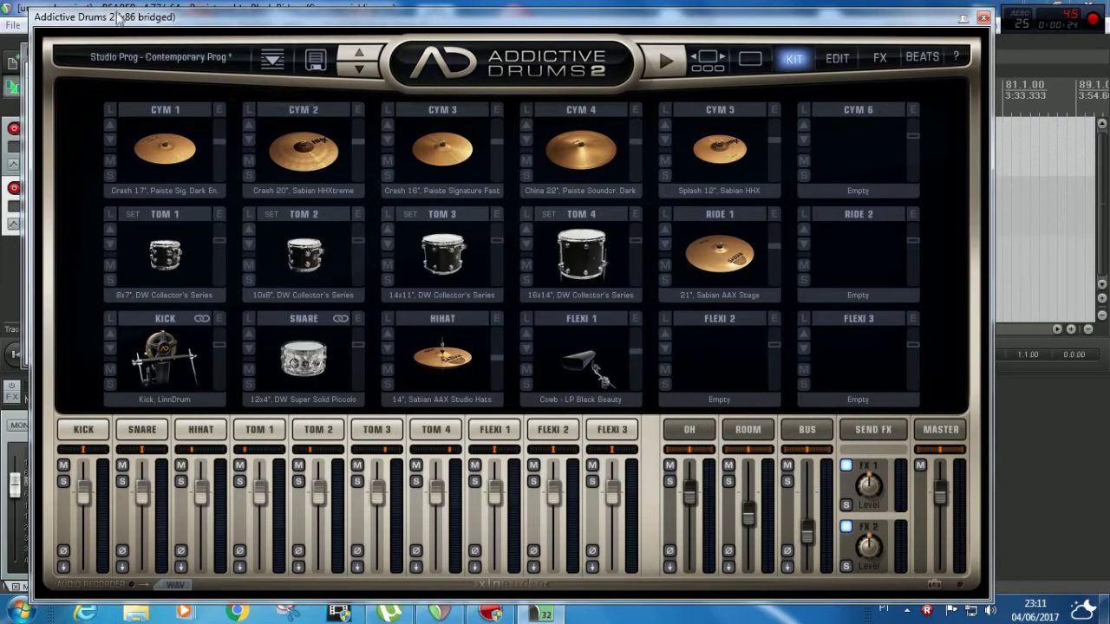
click(982, 17)
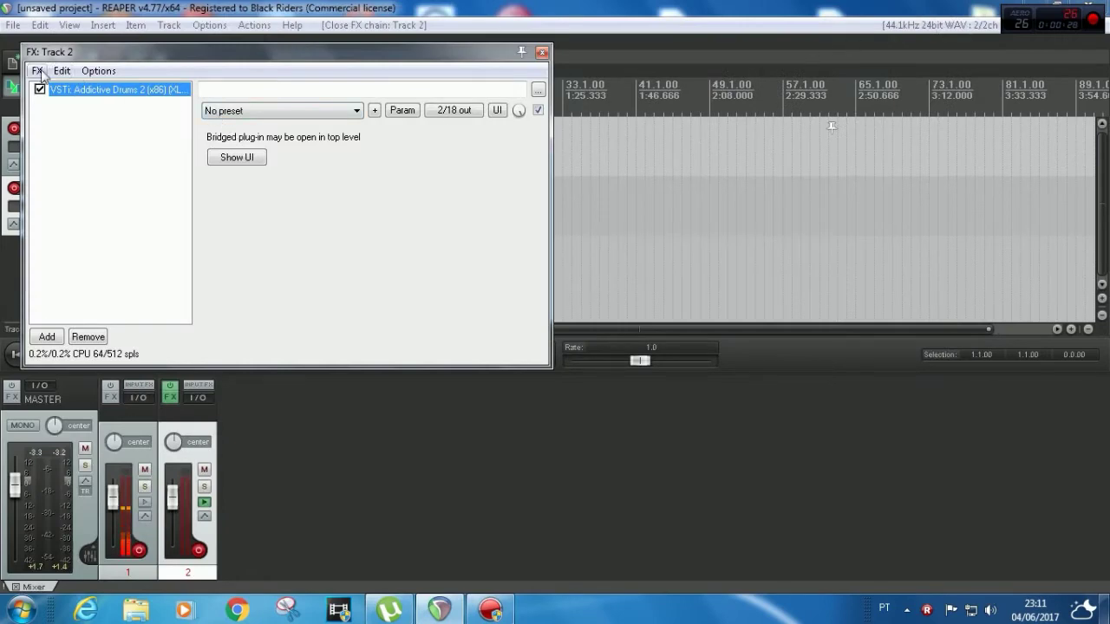
click(38, 73)
mouse_move(98, 76)
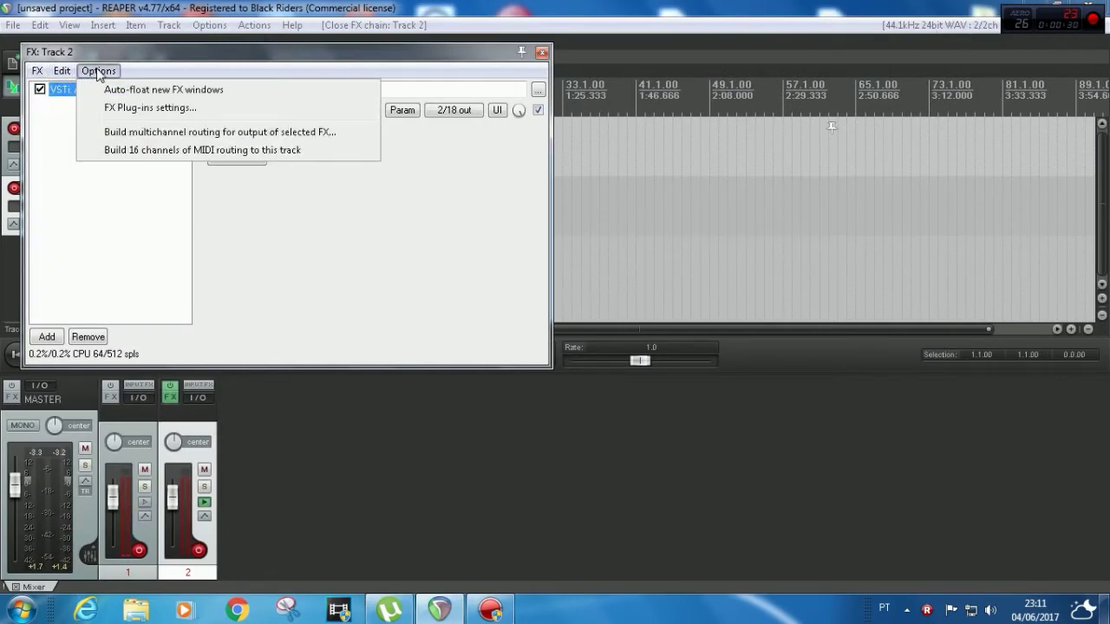
click(118, 135)
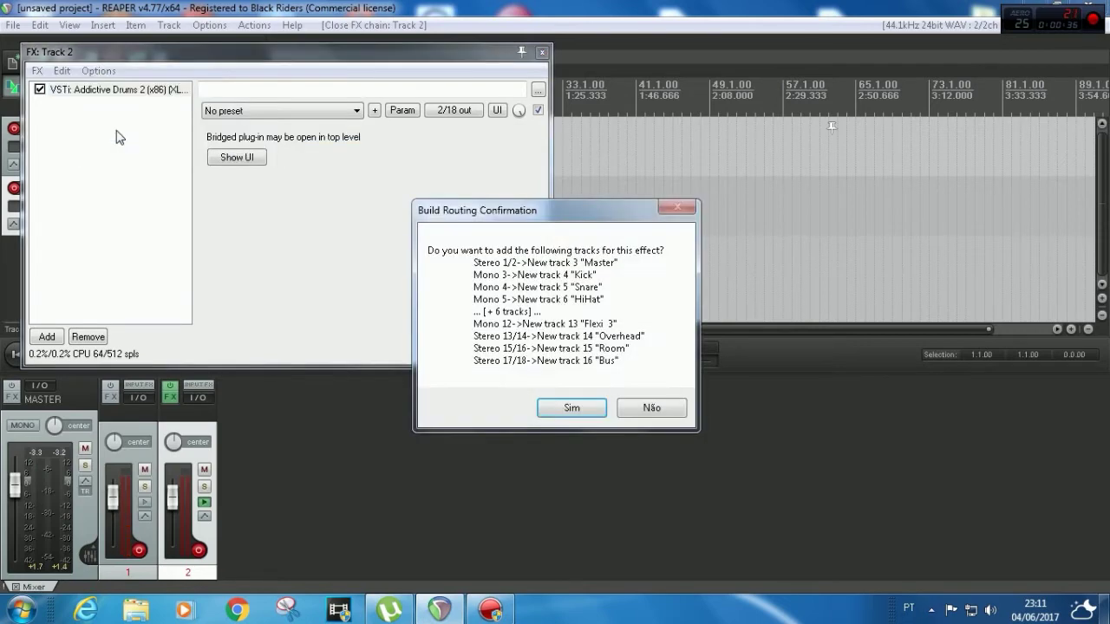
click(568, 410)
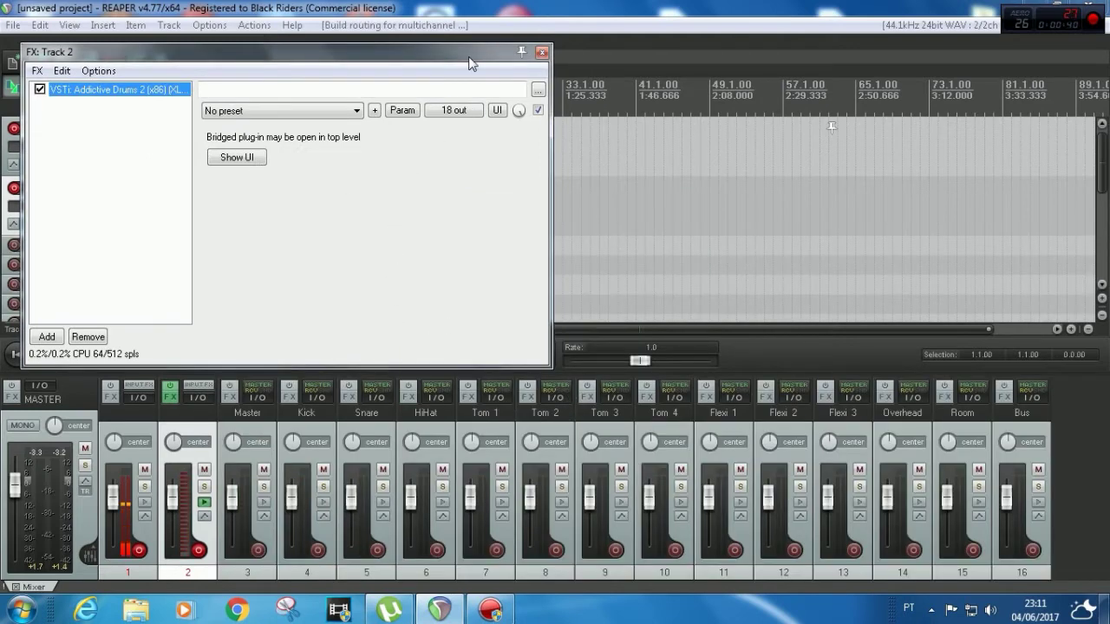
click(537, 53)
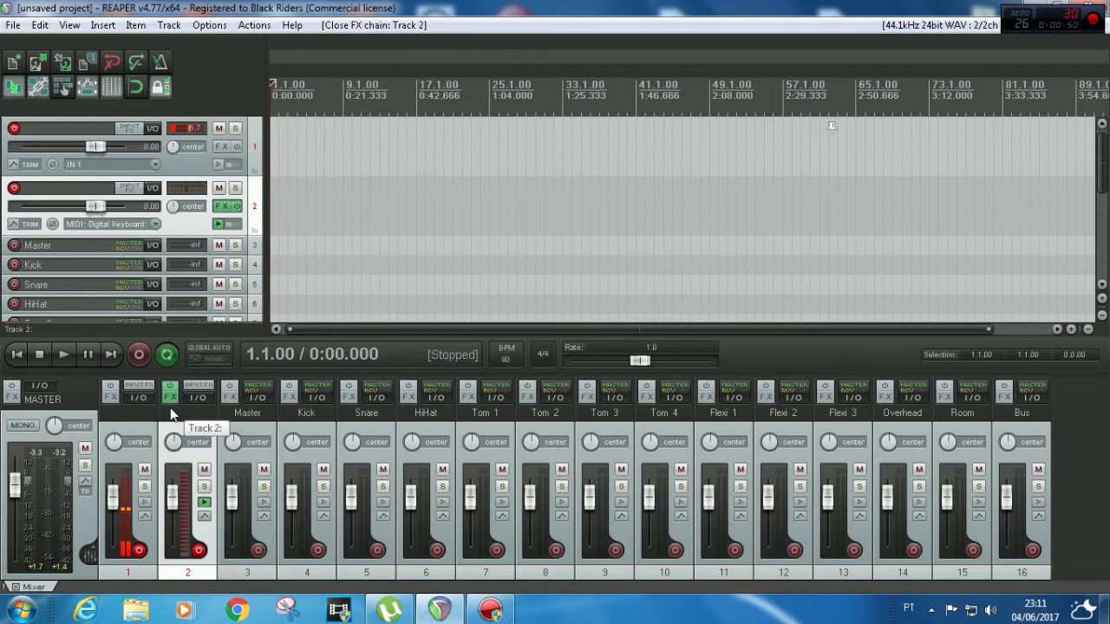
Start recording and reload the Studio Prog kit with its Contemporary Prog preset in track 2's Addictive Drums 2
key(ctrl+r)
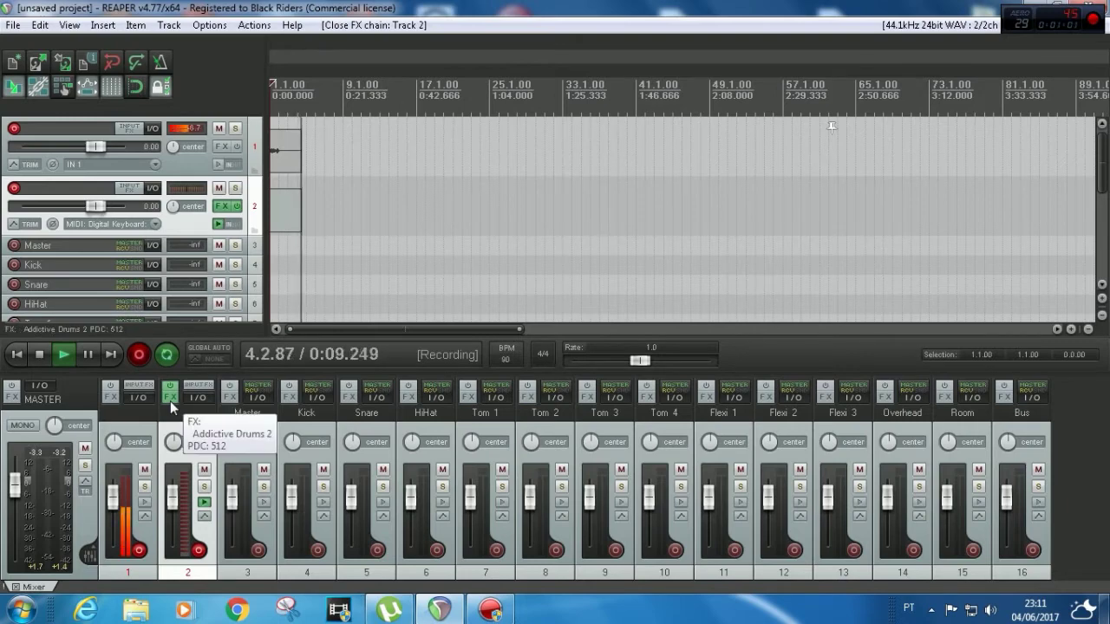
click(170, 399)
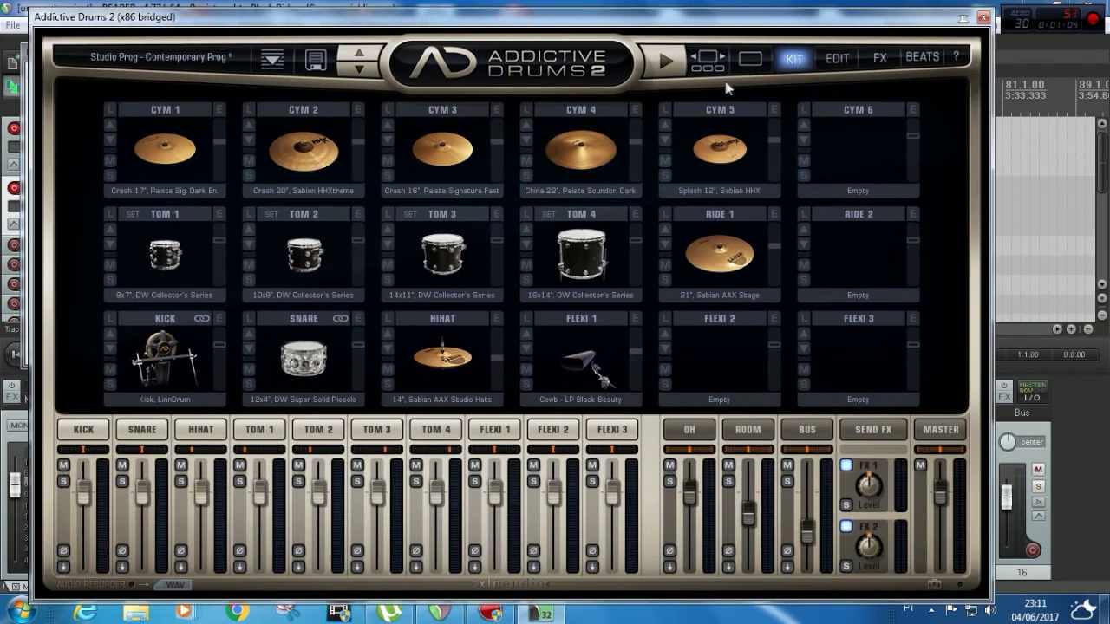
click(751, 64)
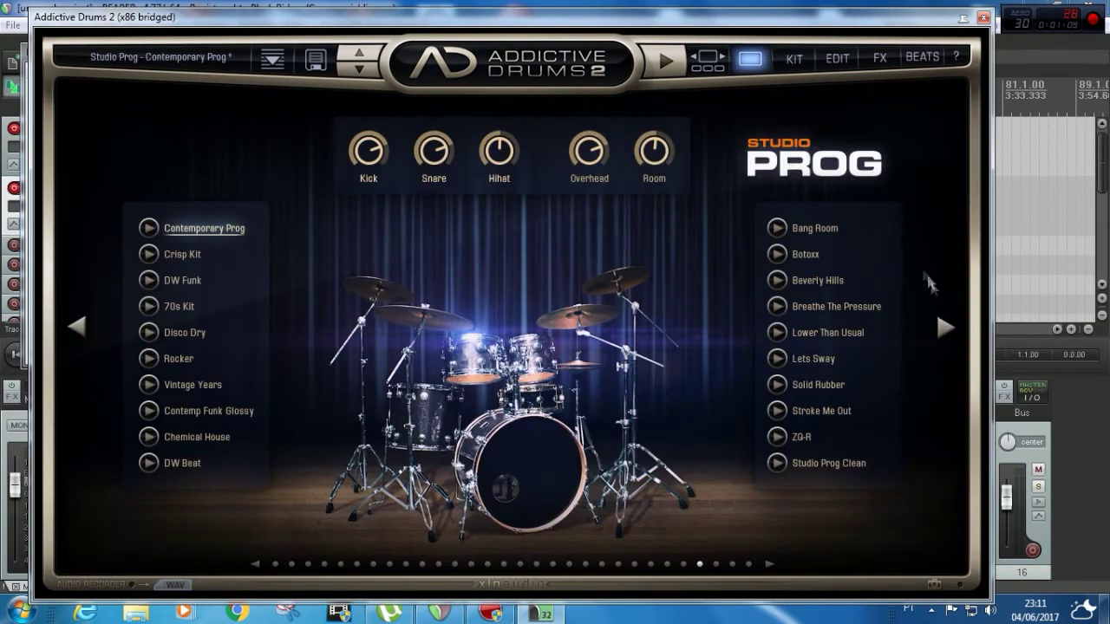
click(947, 326)
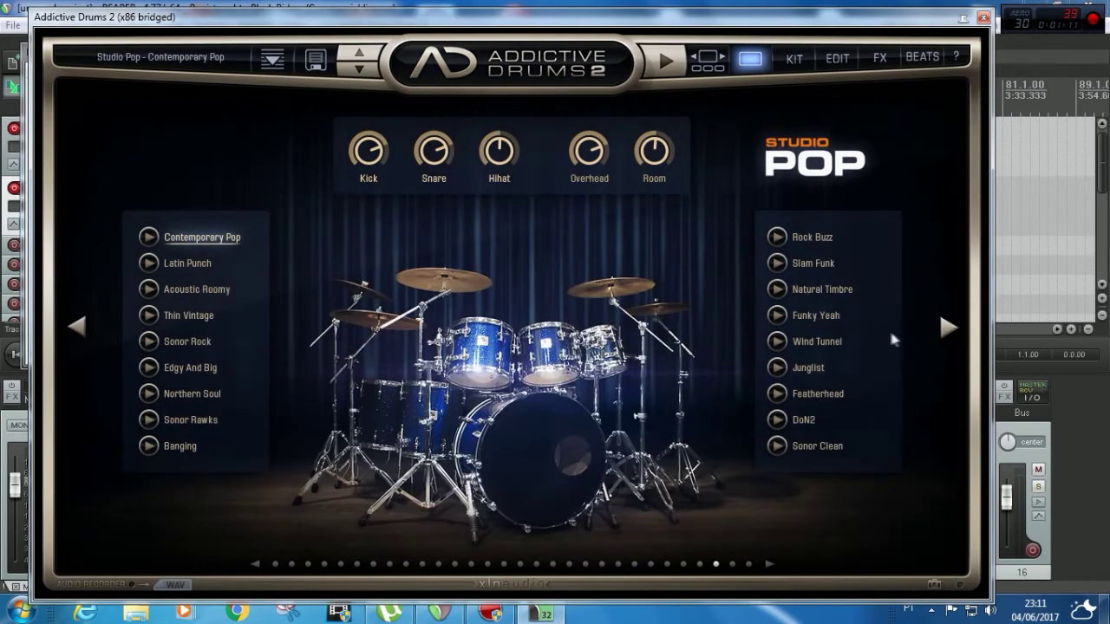
click(74, 327)
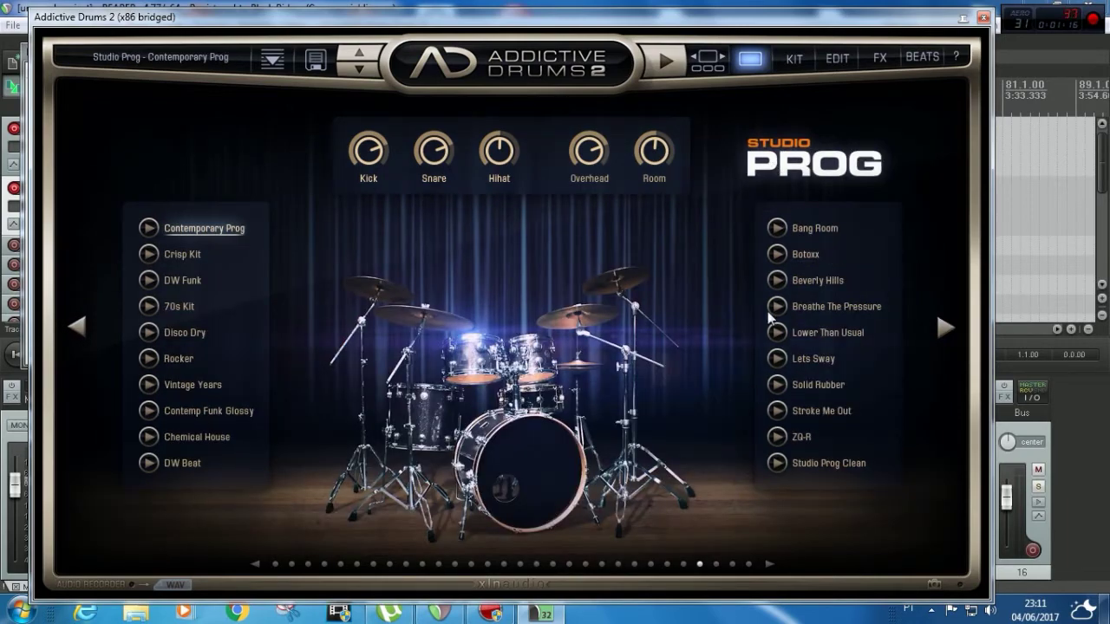
Raise the main pitch of Tom 1, Tom 2 and Tom 3 to the maximum
click(795, 59)
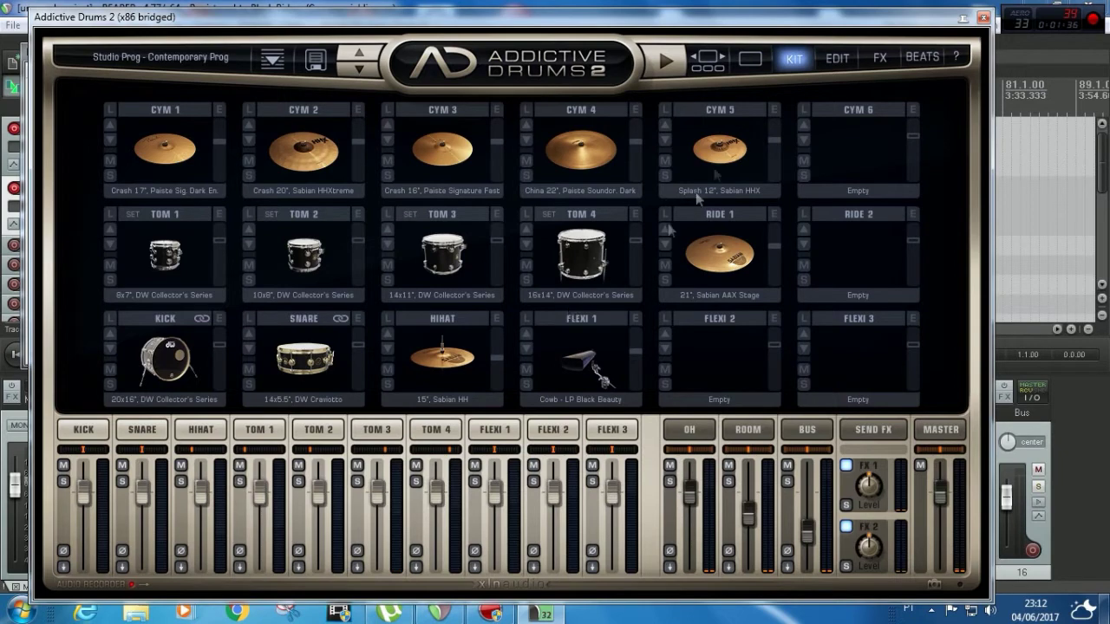
click(837, 60)
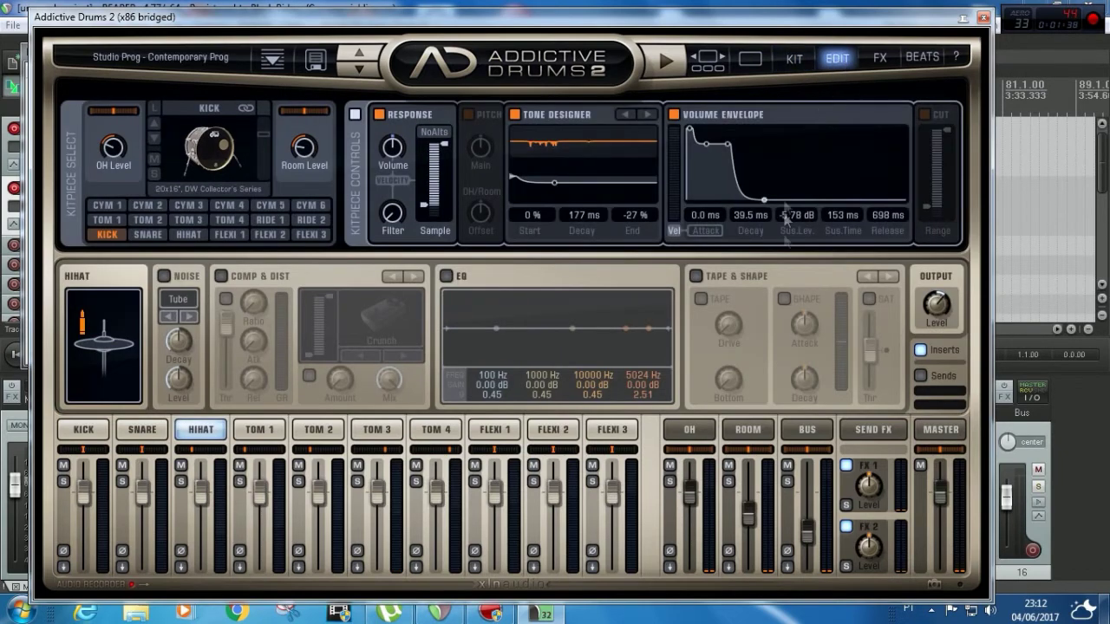
click(260, 430)
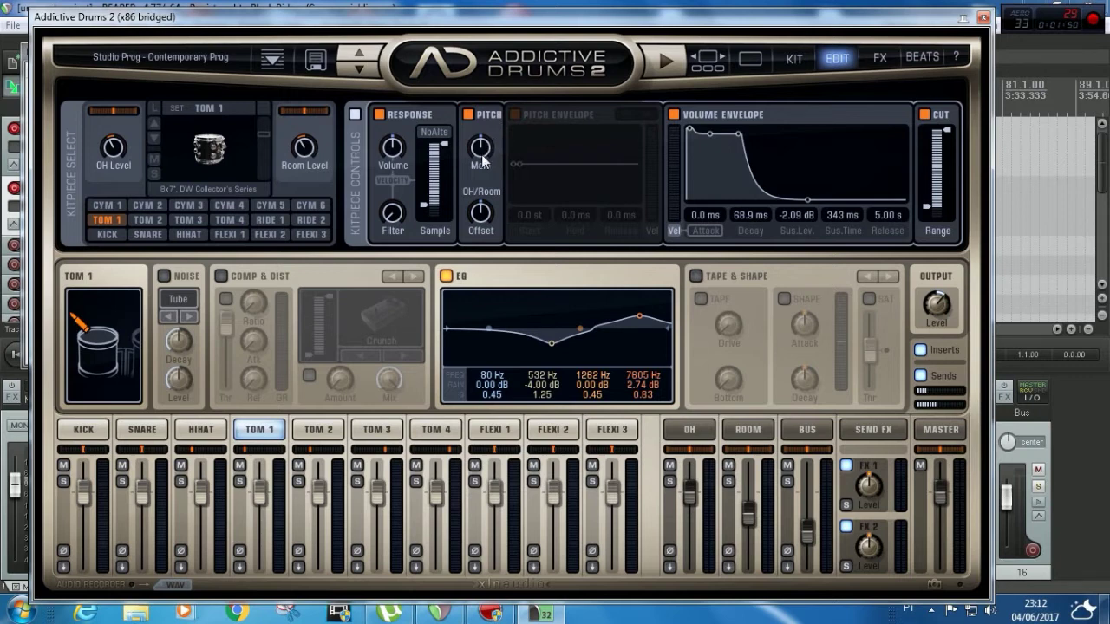
mouse_move(483, 161)
drag(483, 152, 498, 122)
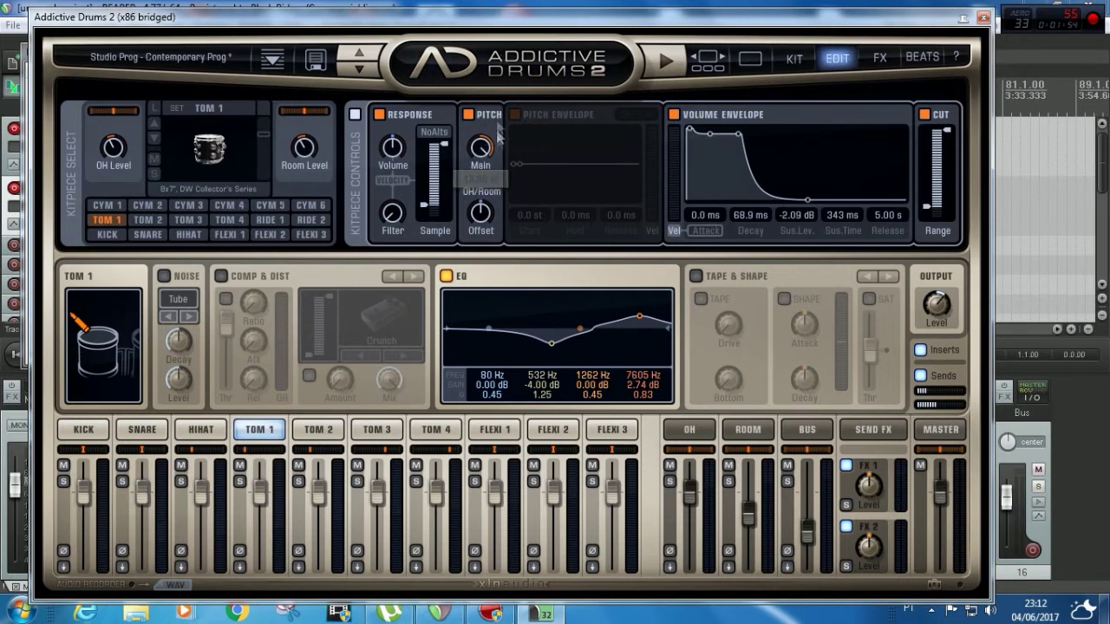
click(316, 436)
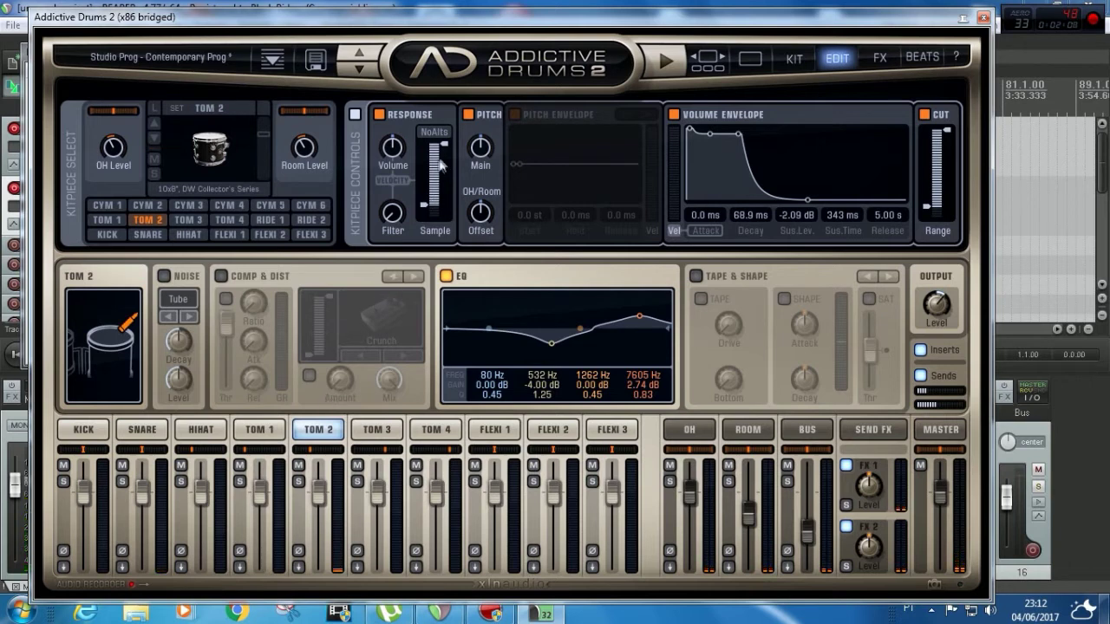
drag(479, 156, 497, 54)
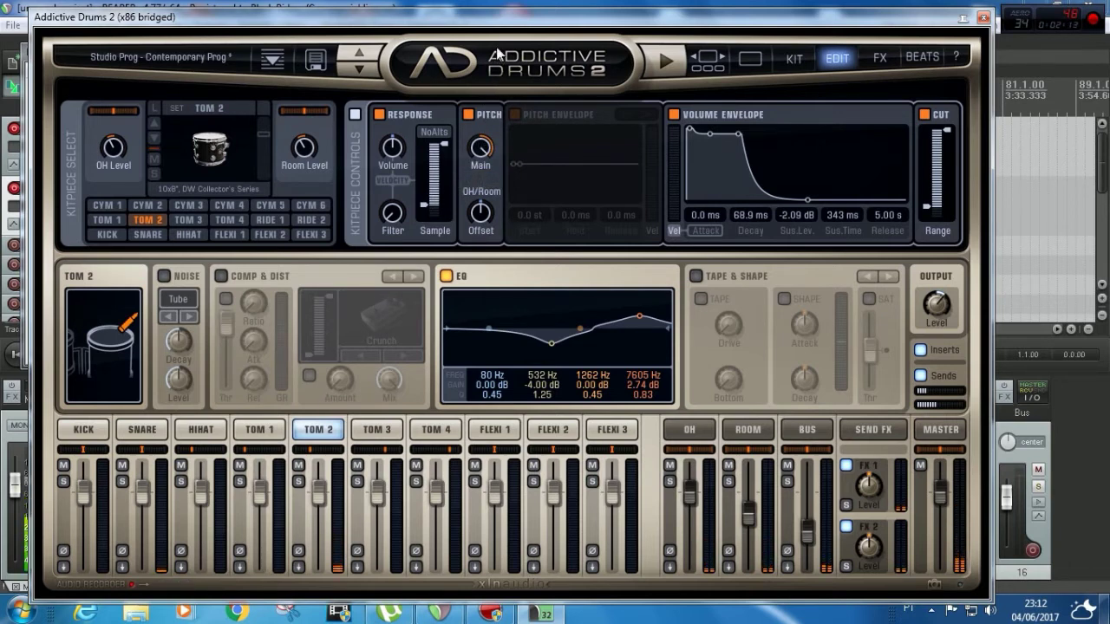
click(379, 431)
drag(482, 150, 496, 52)
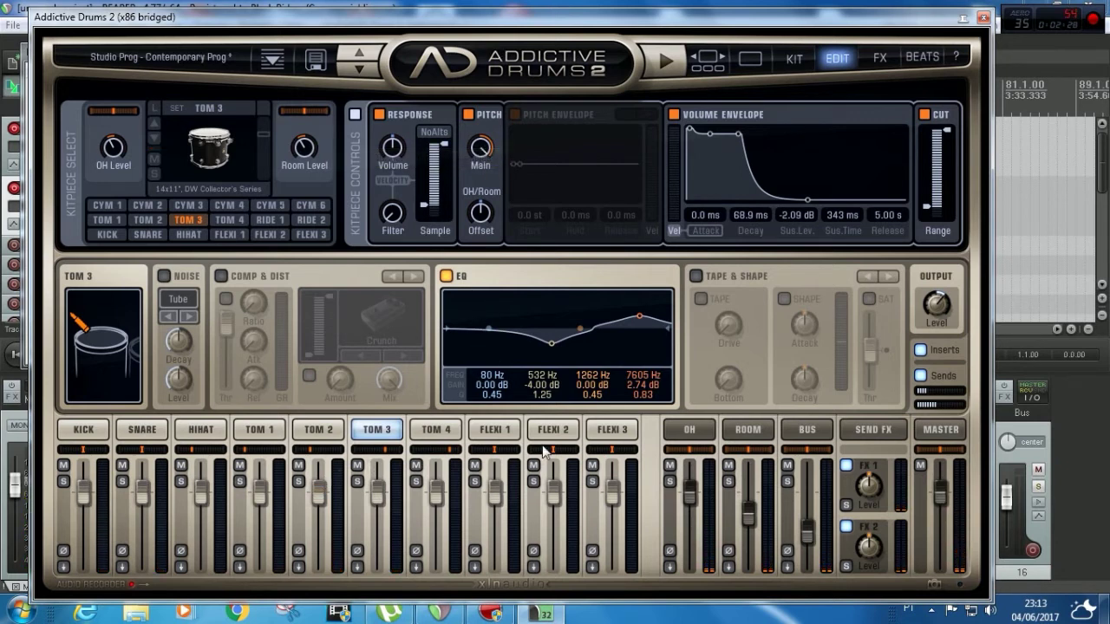
Enable the EQ on the hi-hat channel and move its low-cut point up to the highest frequencies
click(212, 437)
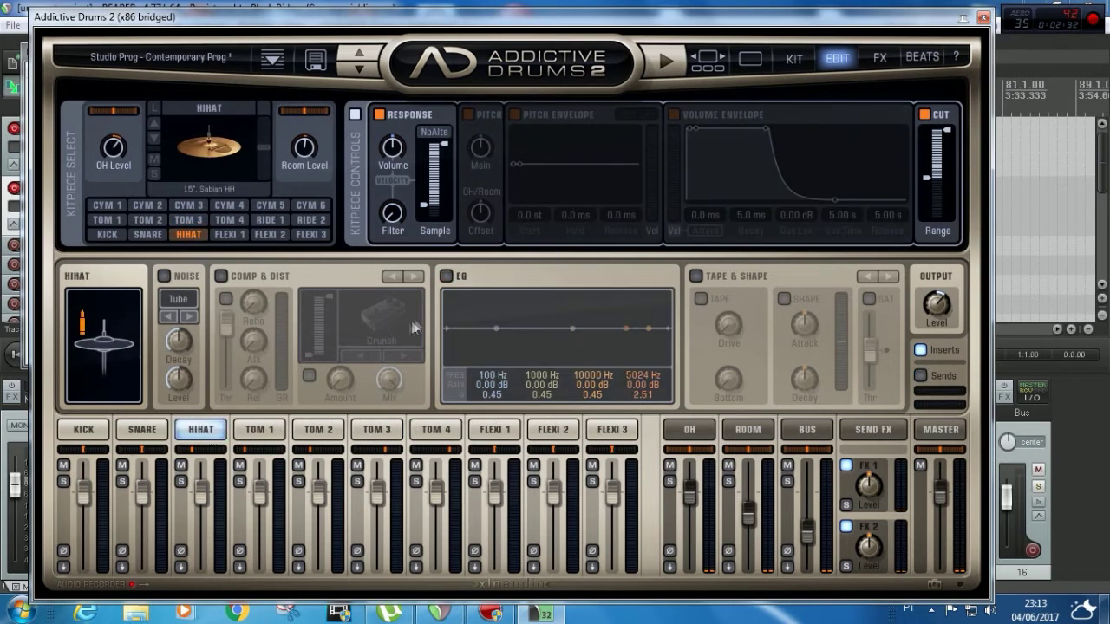
click(446, 277)
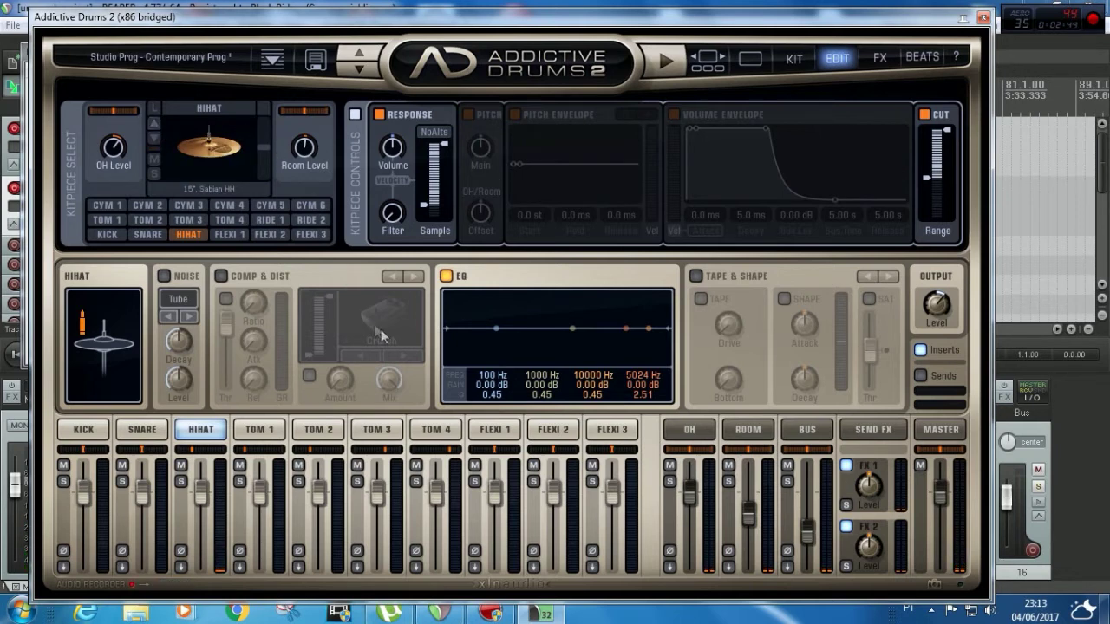
drag(445, 332, 666, 318)
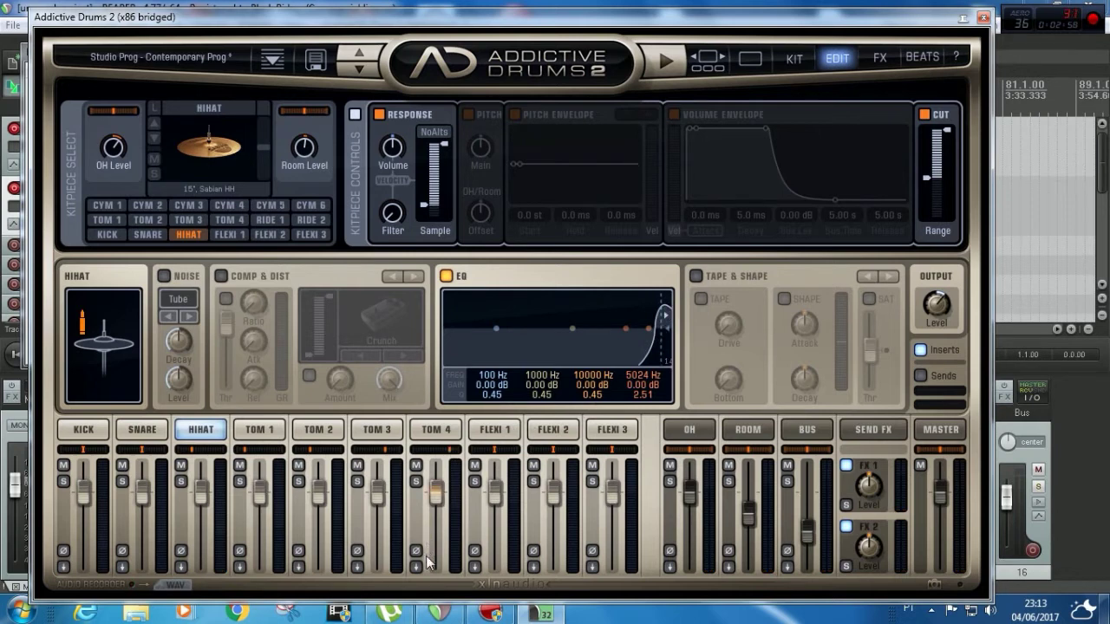
Replace the kit's snare with the 12x4" DW Super Solid Piccolo
click(793, 60)
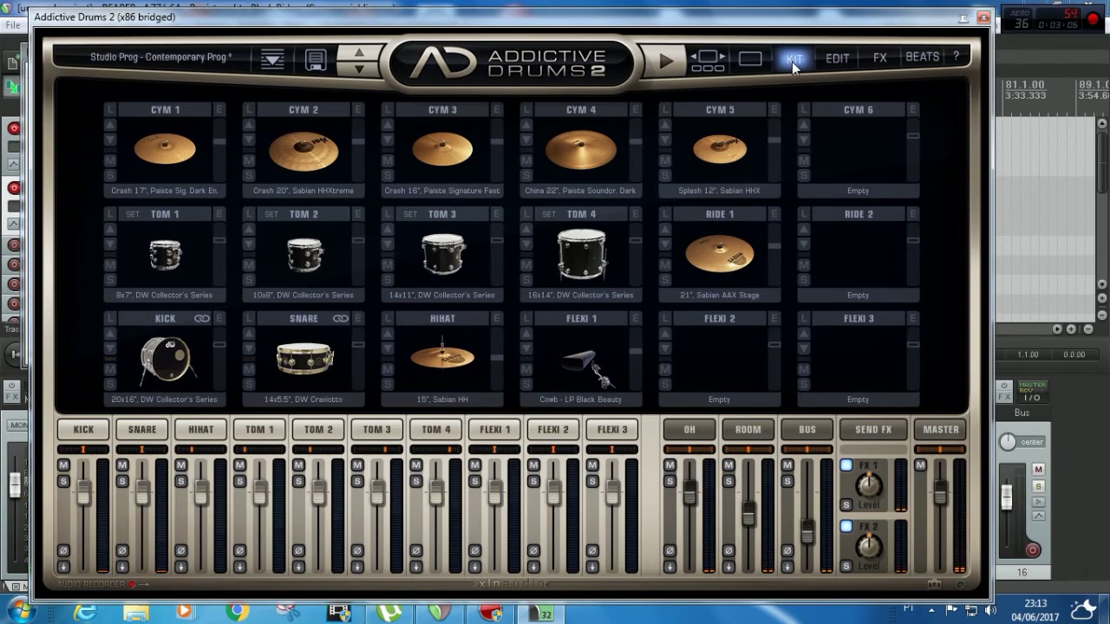
click(249, 318)
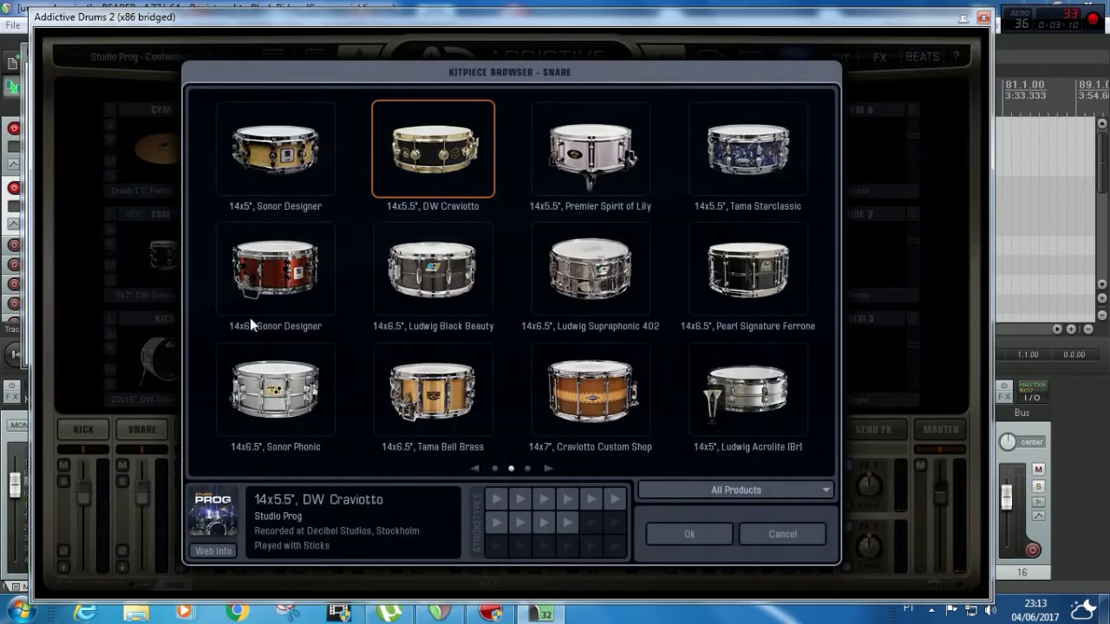
click(495, 469)
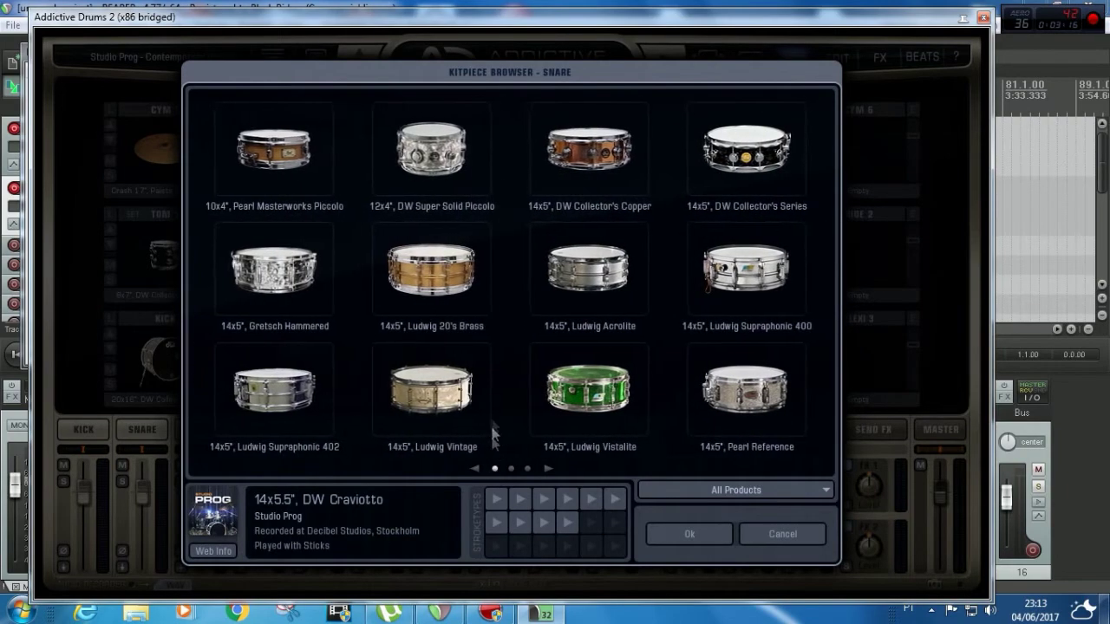
click(438, 163)
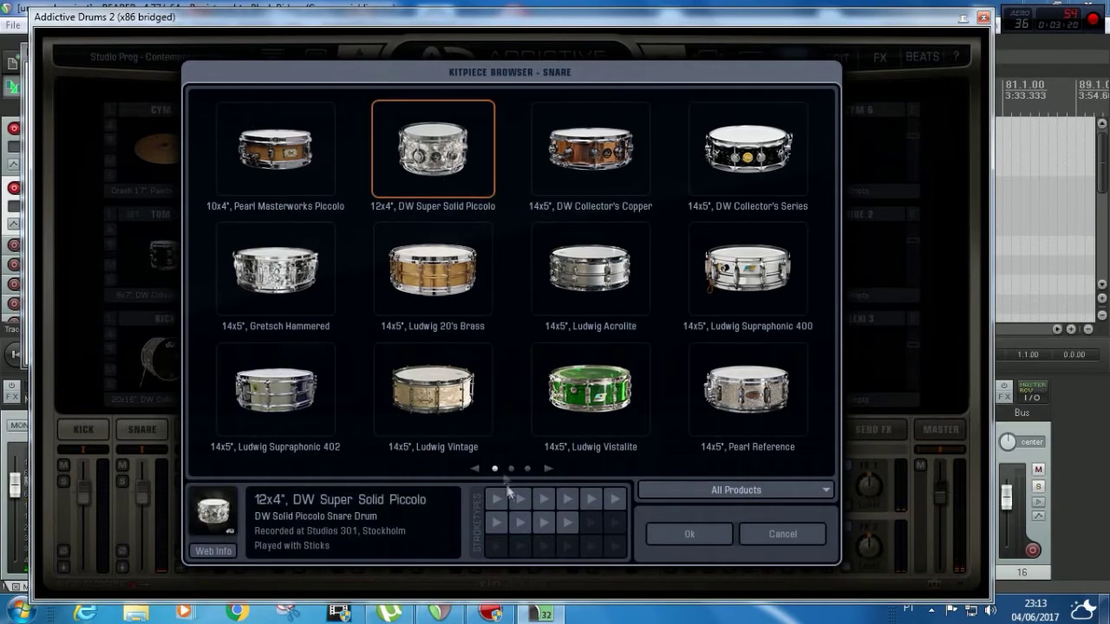
click(680, 534)
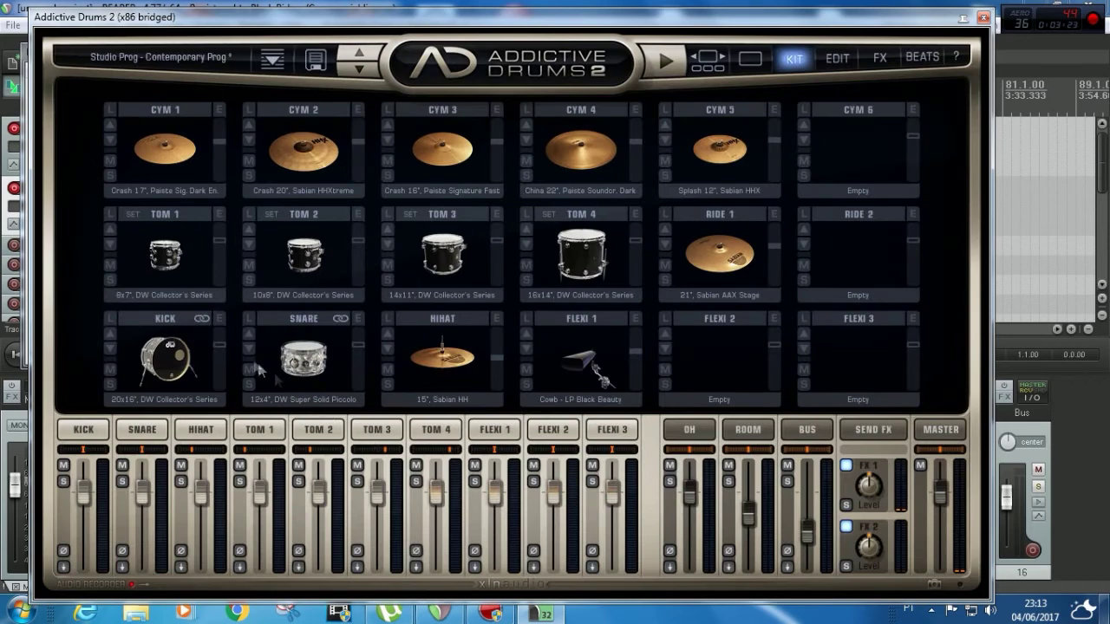
Replace the kit's kick drum with the Kick, LinnDrum from Reel Machines
click(110, 319)
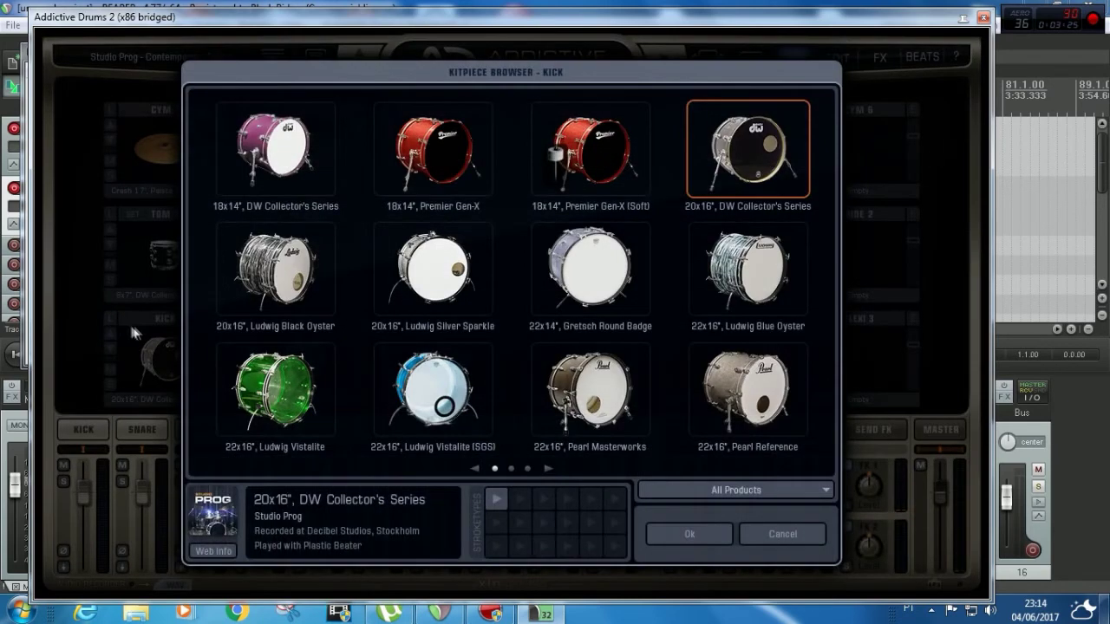
click(527, 470)
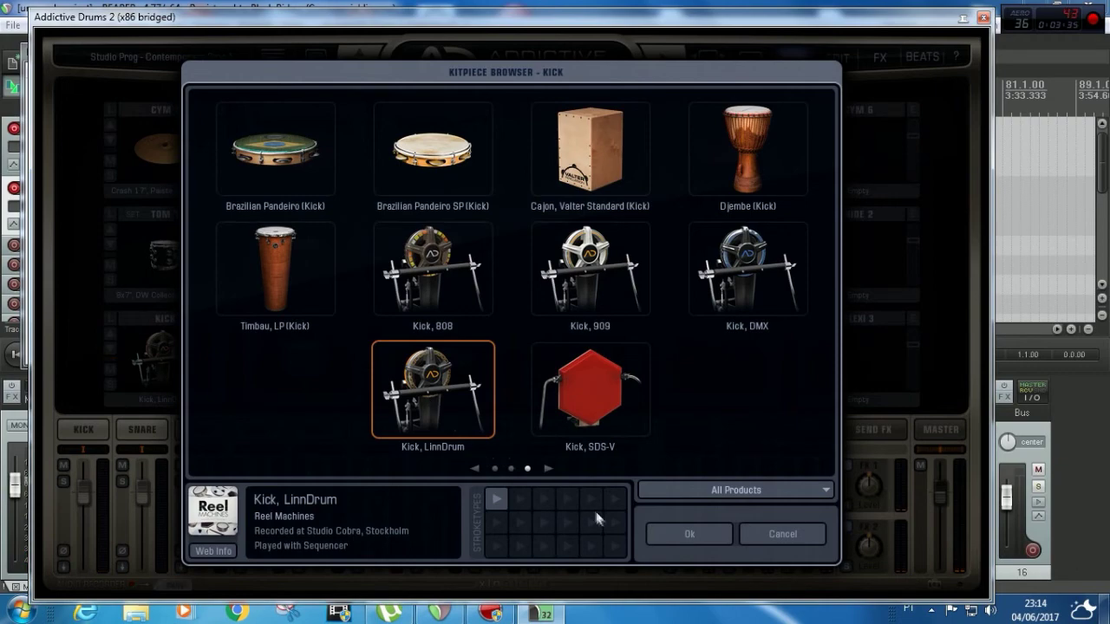
click(662, 530)
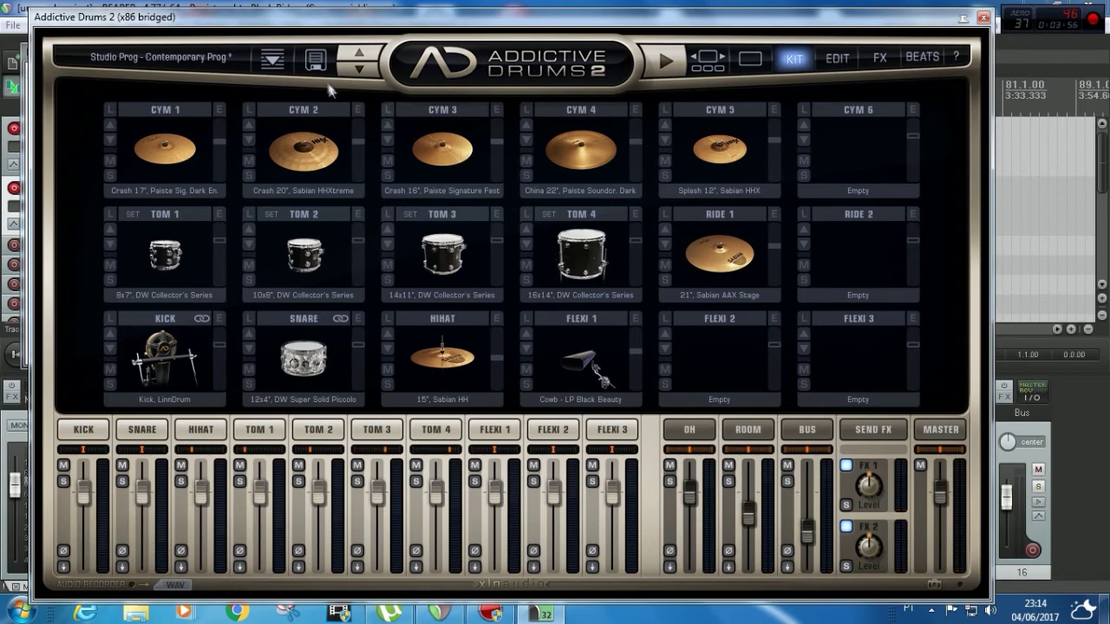
Save the modified kit as a new acoustic preset named "forro"
click(312, 60)
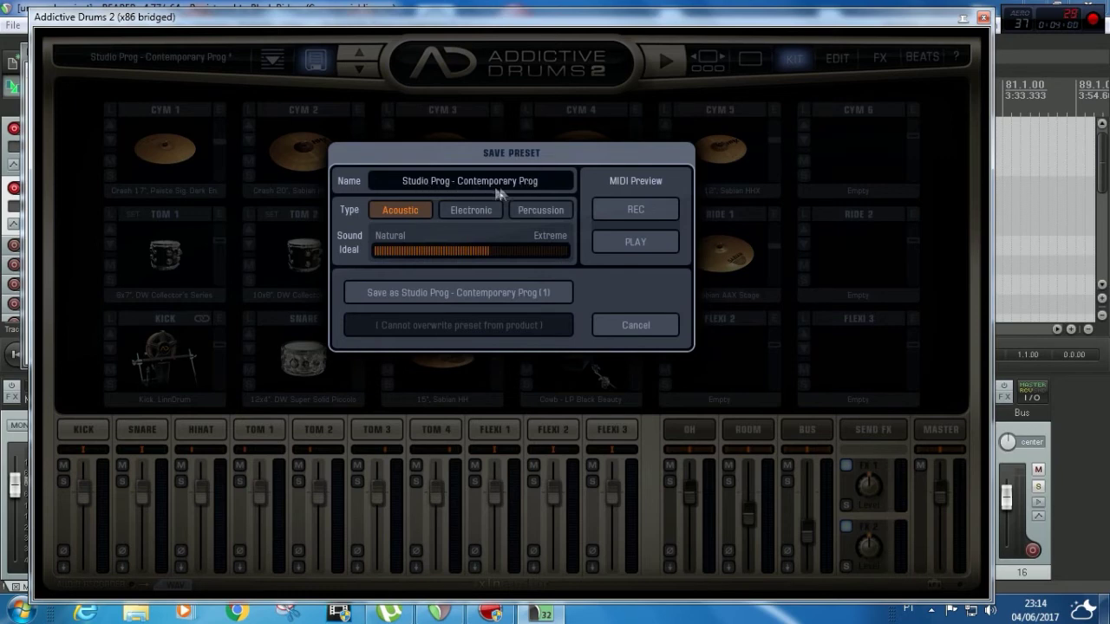
click(542, 187)
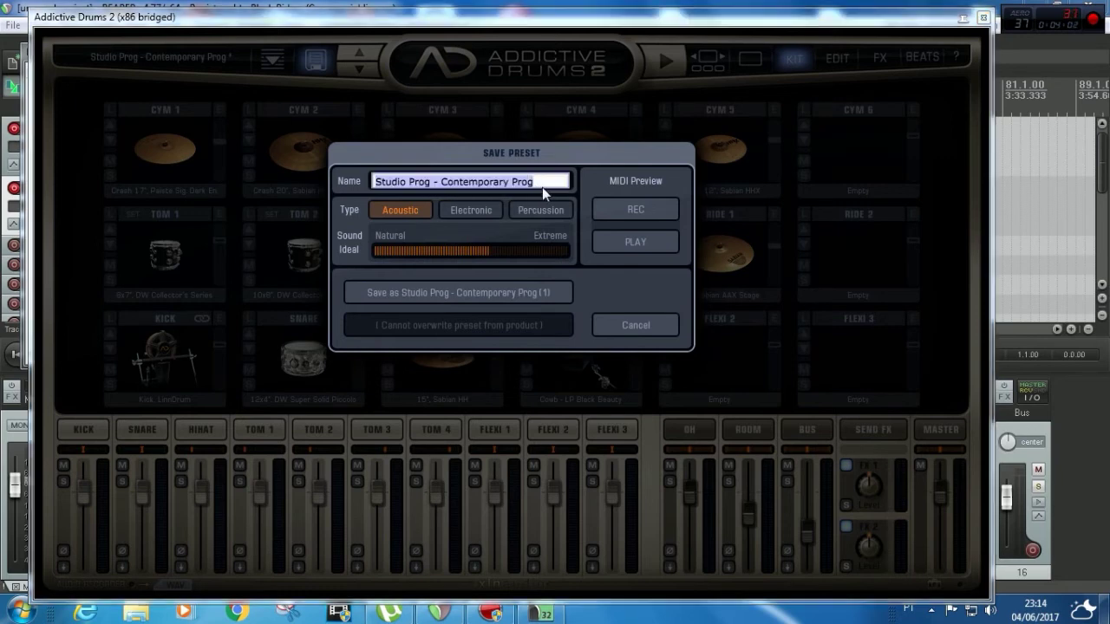
key(BackSpace)
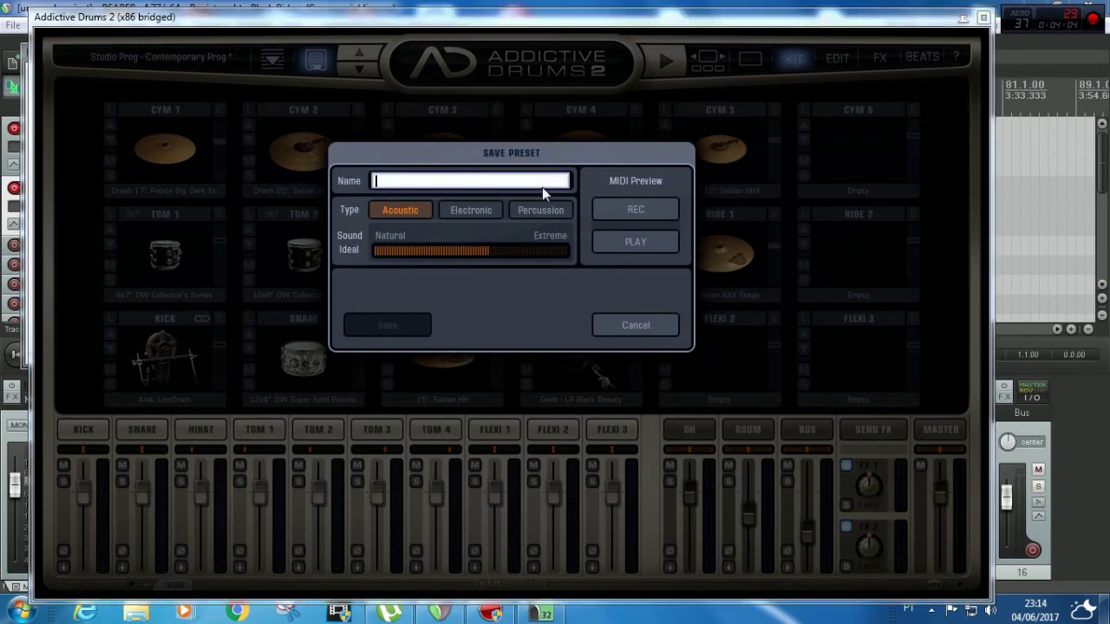
text(forro)
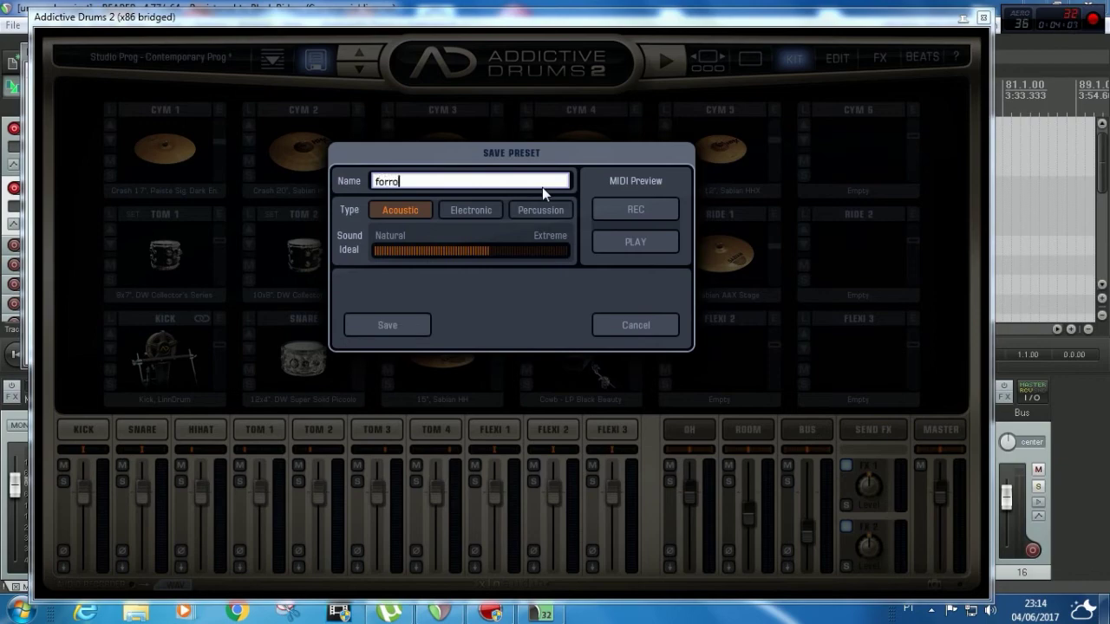
click(412, 326)
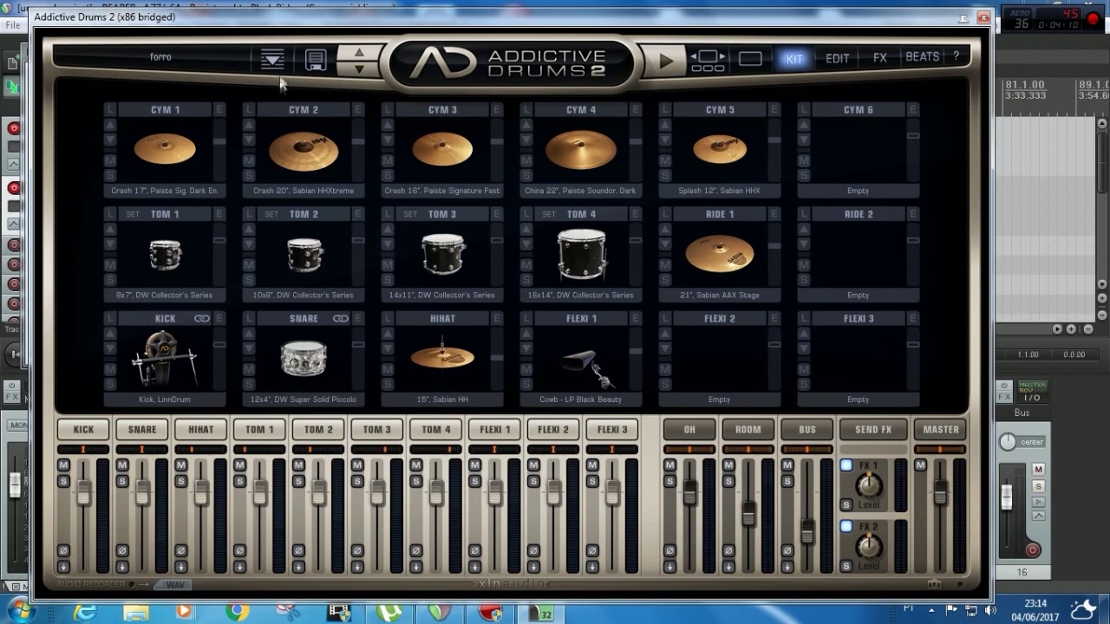
Search the preset browser for "for" and load the saved forro preset
click(278, 59)
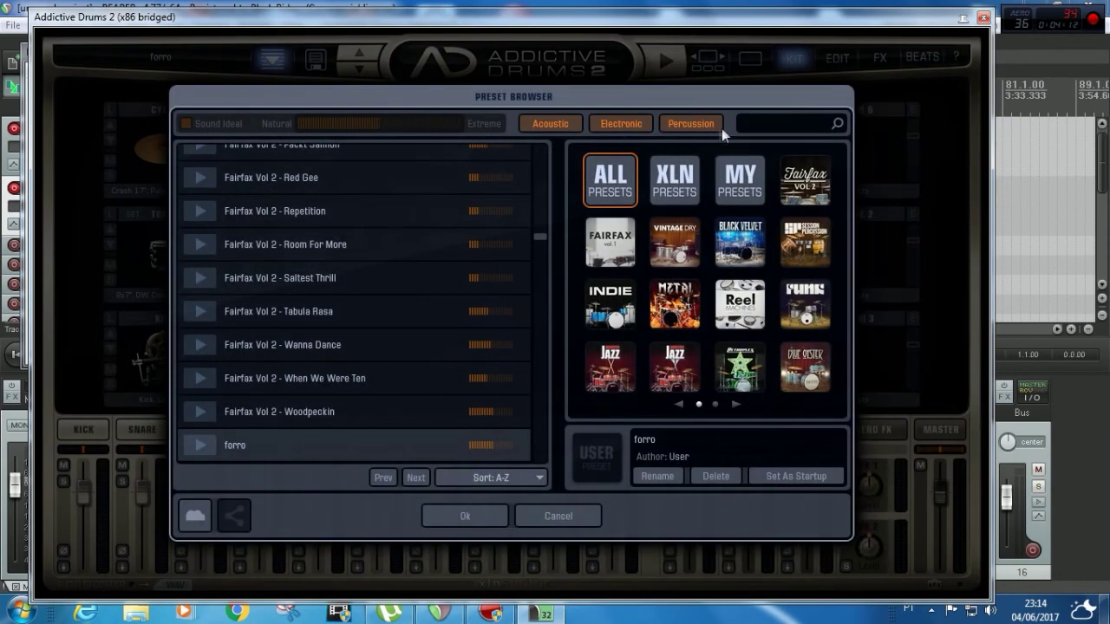
click(751, 125)
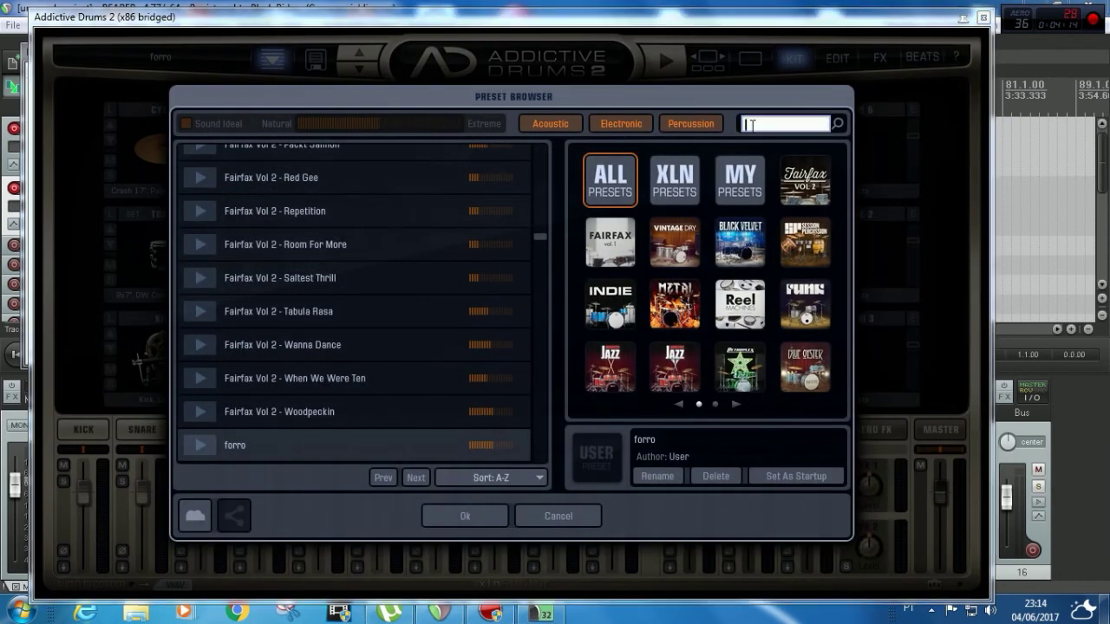
text(for)
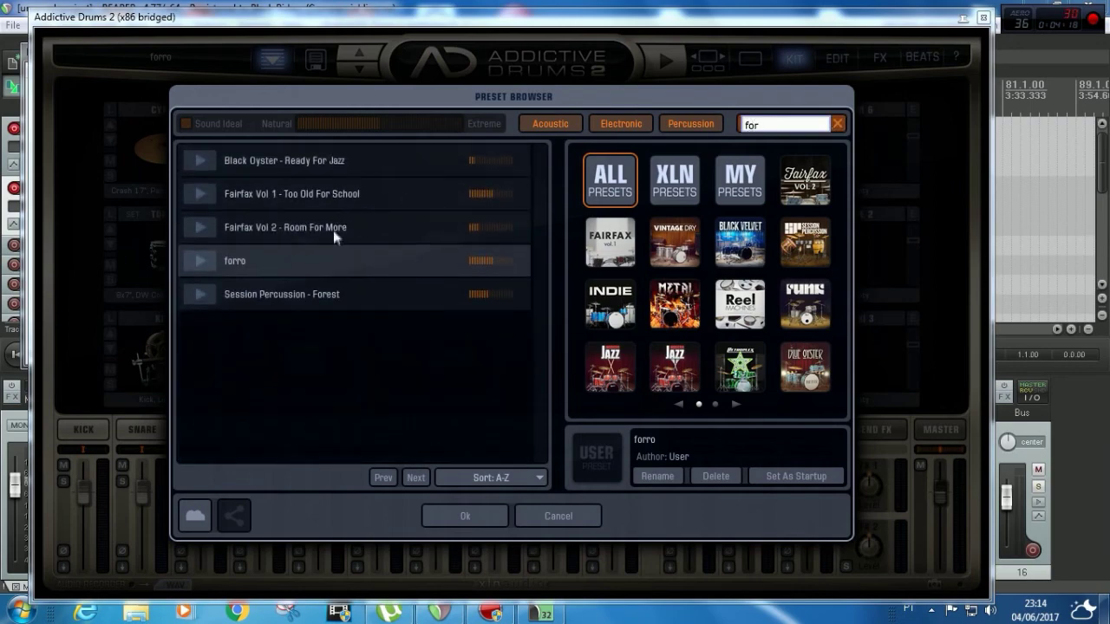
double_click(323, 261)
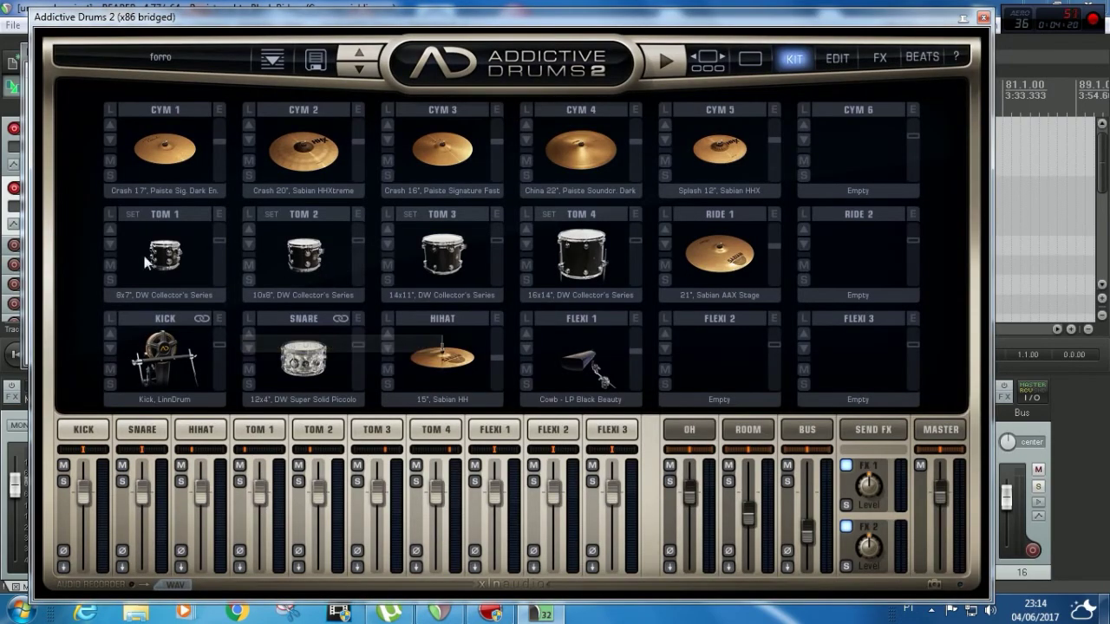